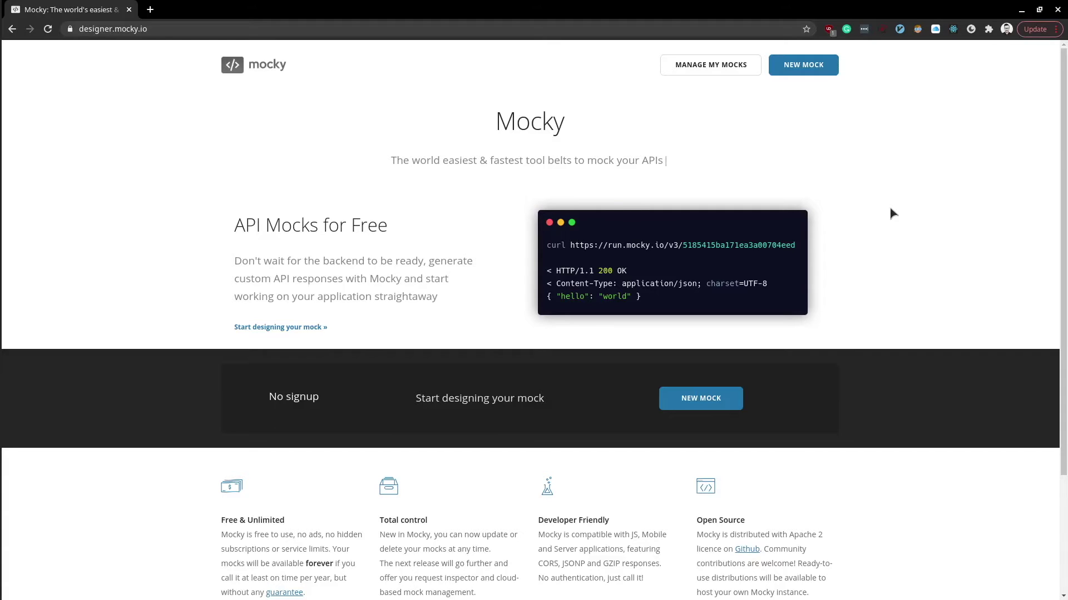
Start a new Mocky mock with status 200 - OK and application/json content type.
click(803, 65)
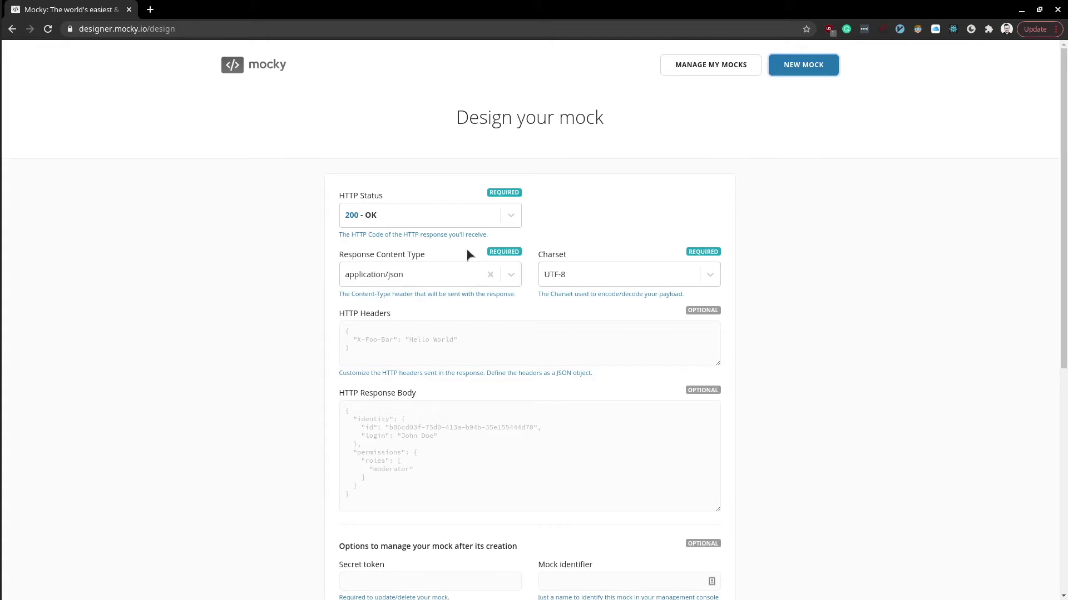
click(440, 215)
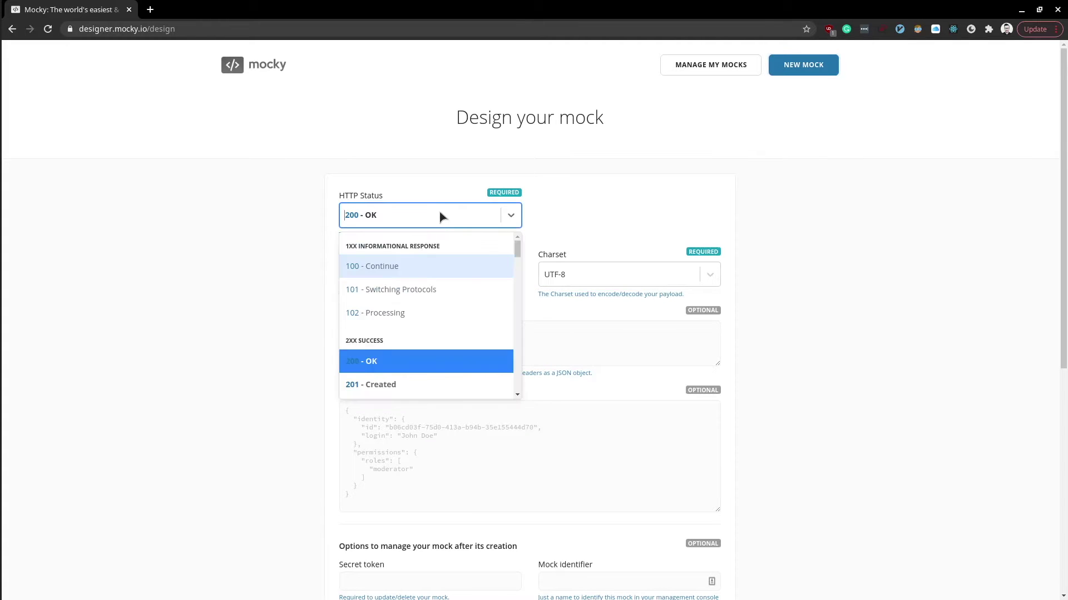
click(255, 350)
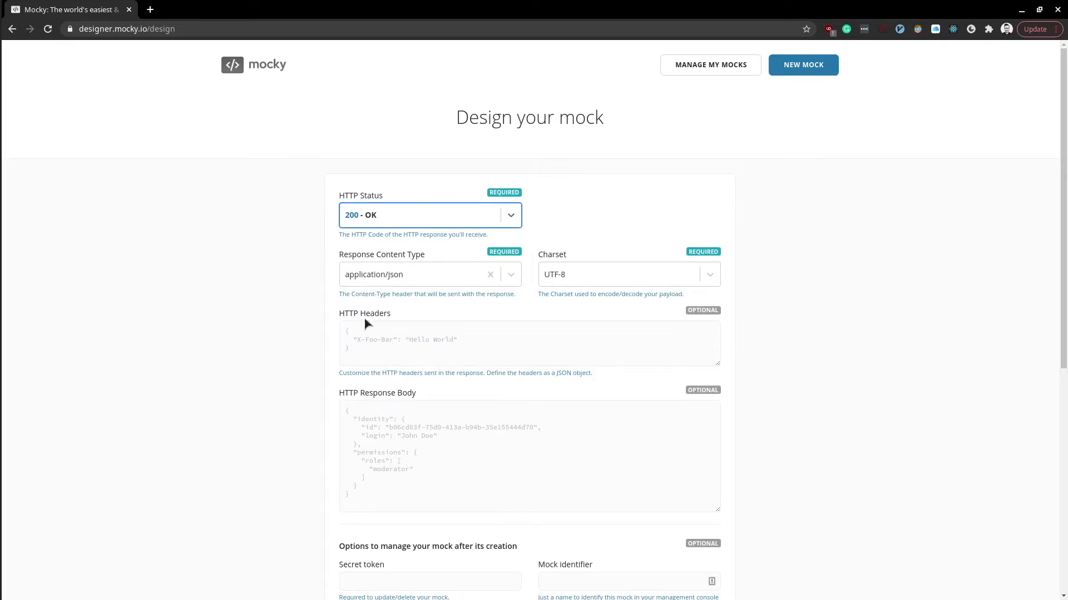
click(459, 276)
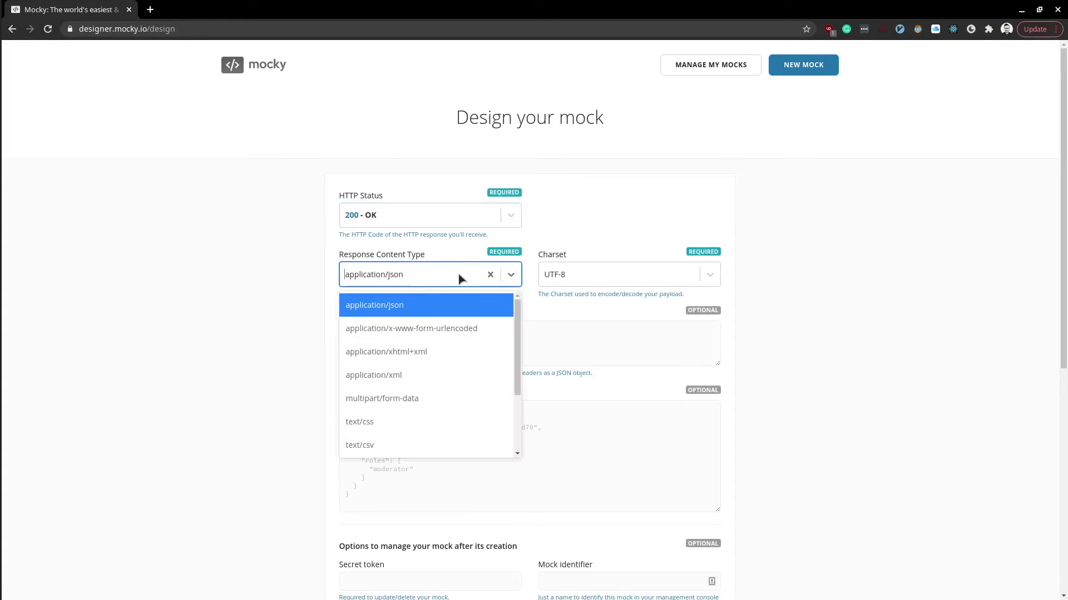
click(410, 309)
click(235, 380)
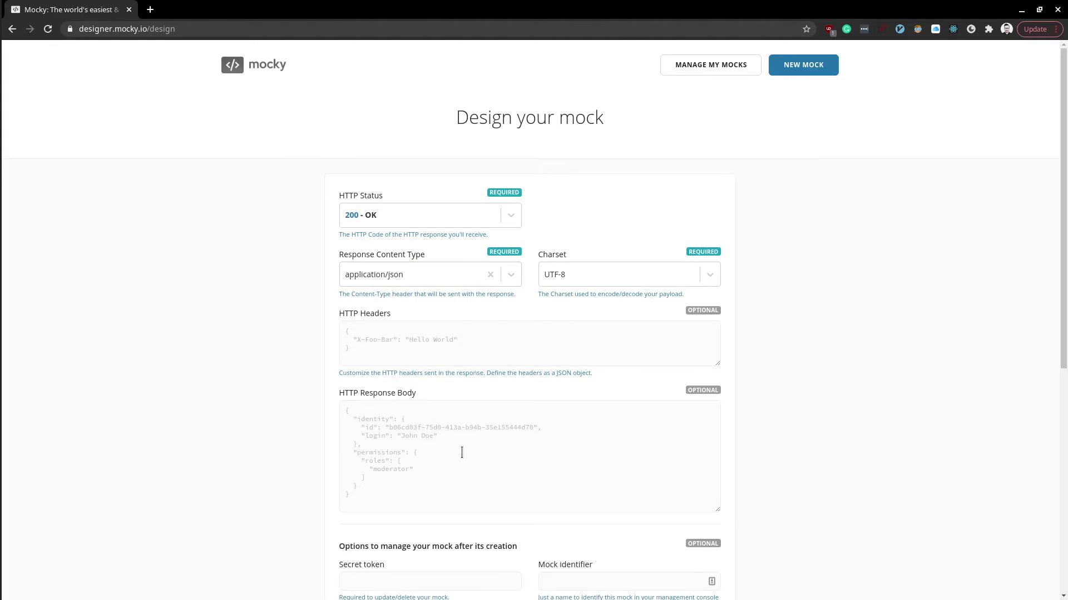
Enter the response body {"firstName": "John", "lastName": "Doe"} on separate lines.
click(411, 439)
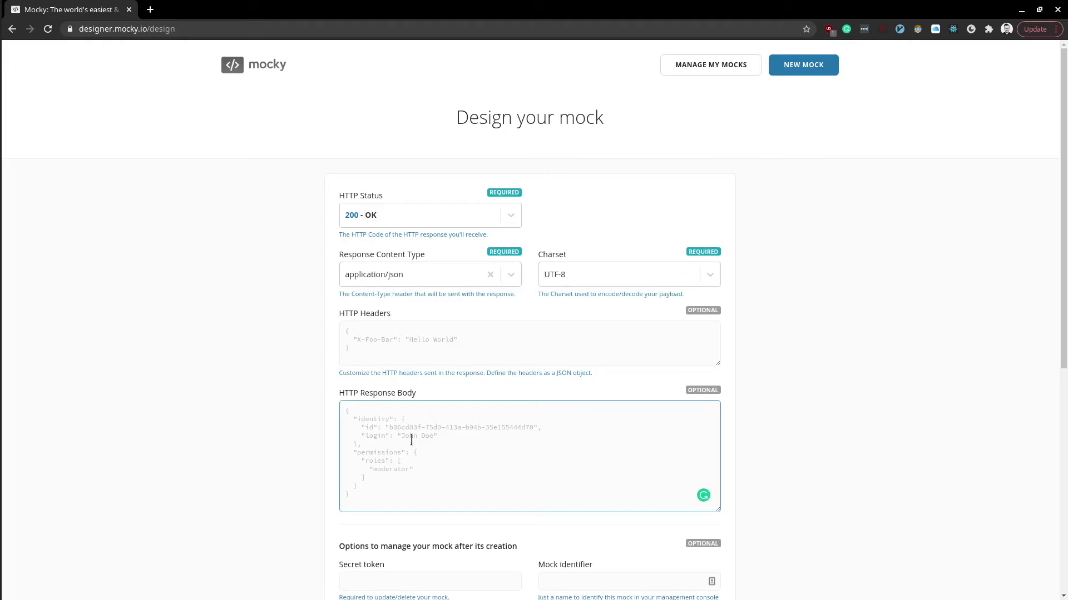
text({})
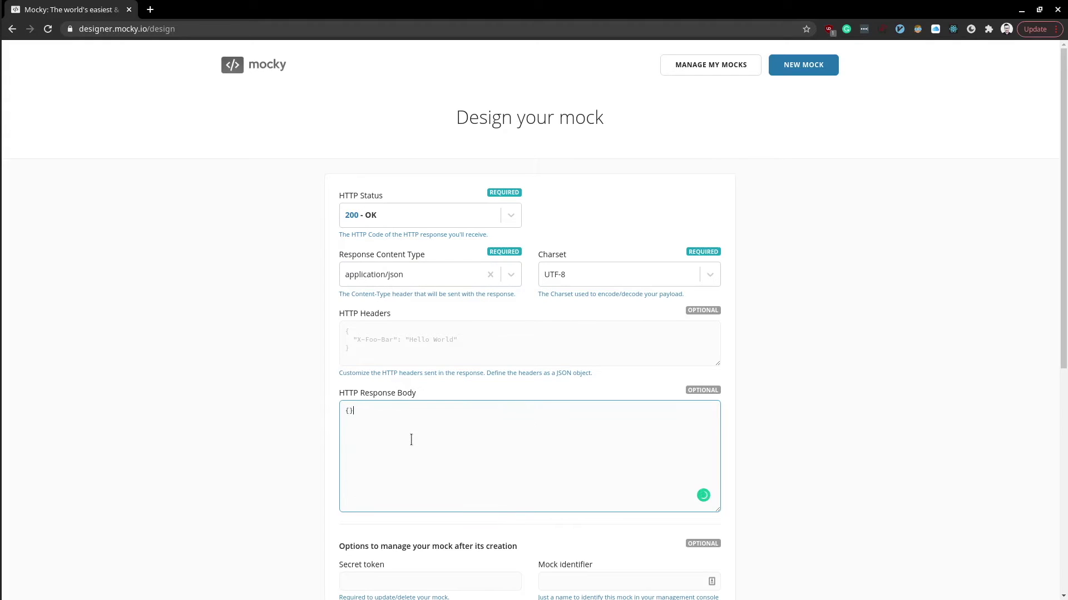
key(Return)
text("firstName": "John",)
key(Return)
text(")
text(")
text(lastName)
text(":)
text(Doe)
click(809, 404)
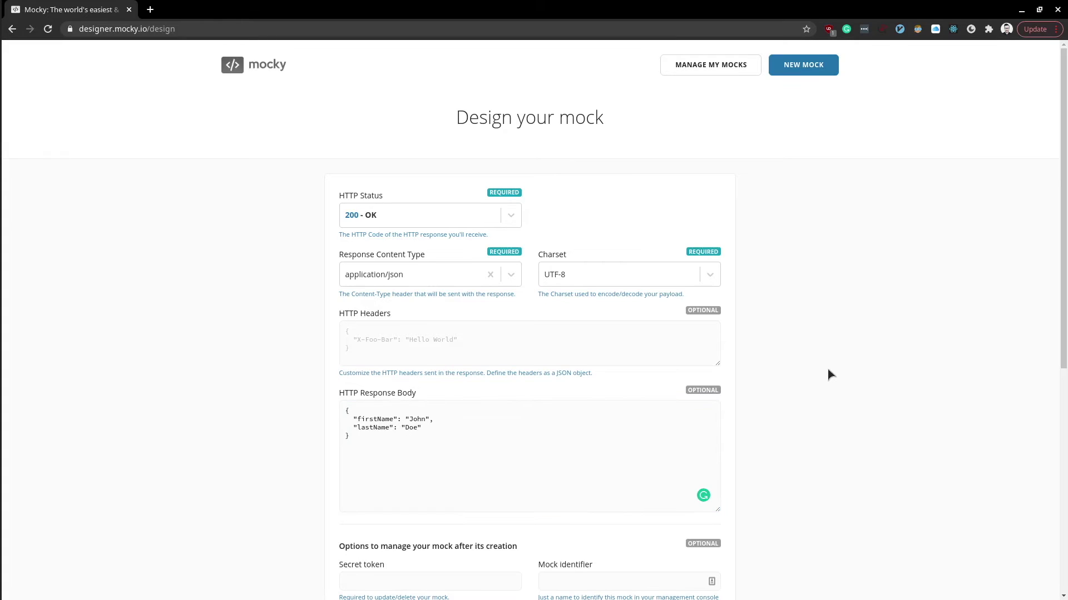
scroll(828, 386, down, 3)
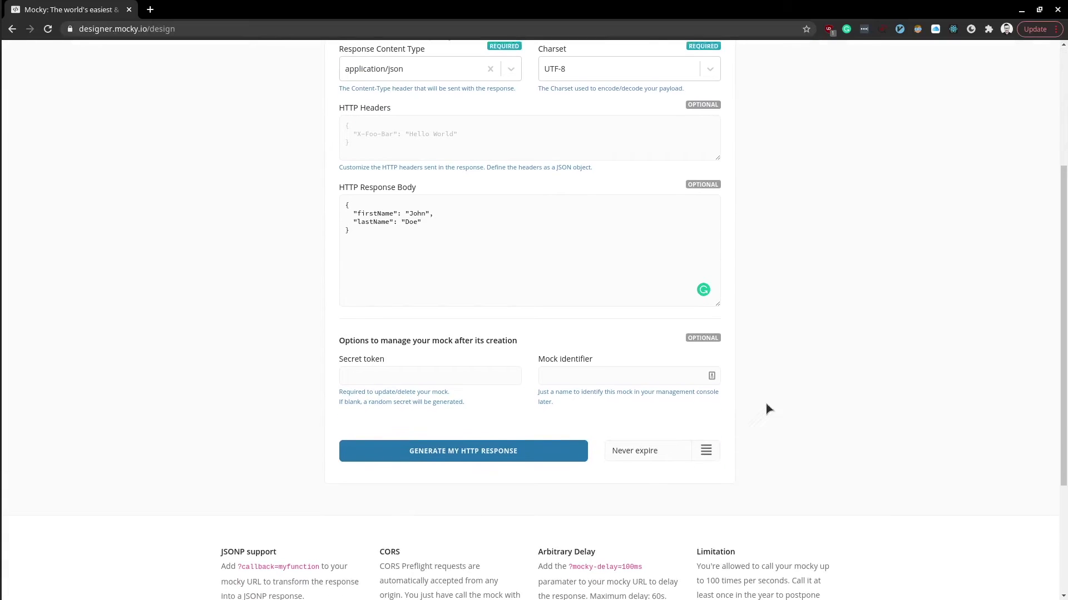
Keep expiry at Never expire and generate the mock HTTP response.
click(658, 449)
click(664, 445)
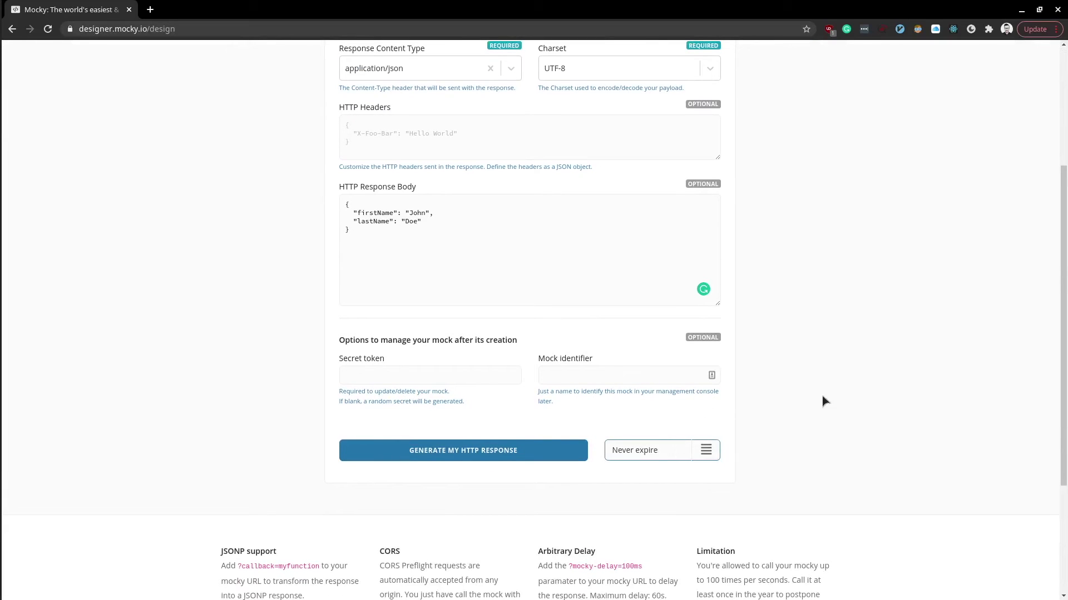
scroll(820, 392, down, 1)
scroll(820, 395, up, 1)
scroll(818, 393, up, 2)
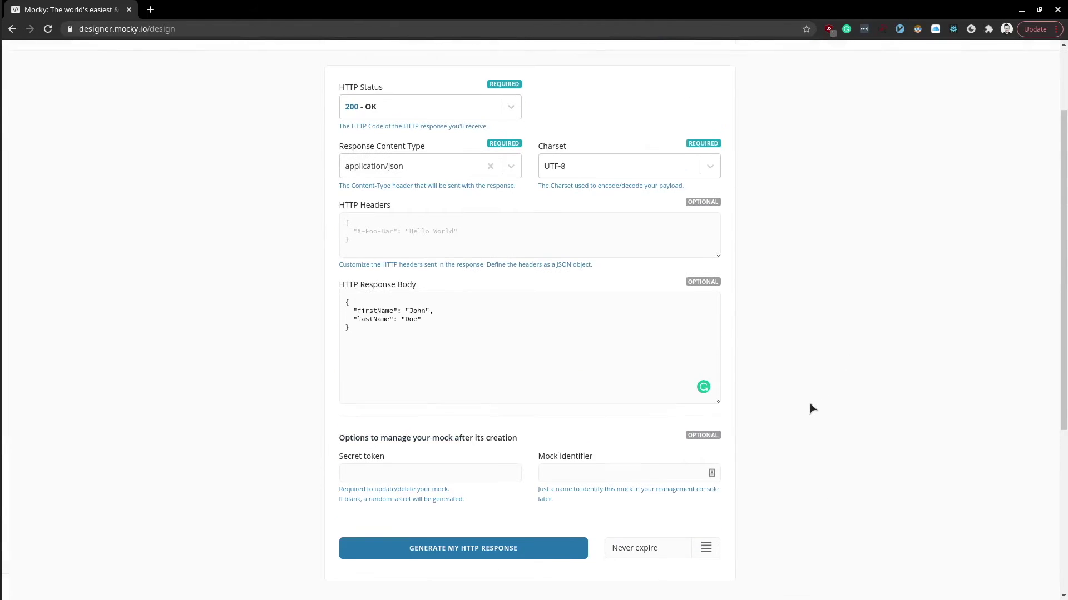
scroll(809, 403, up, 1)
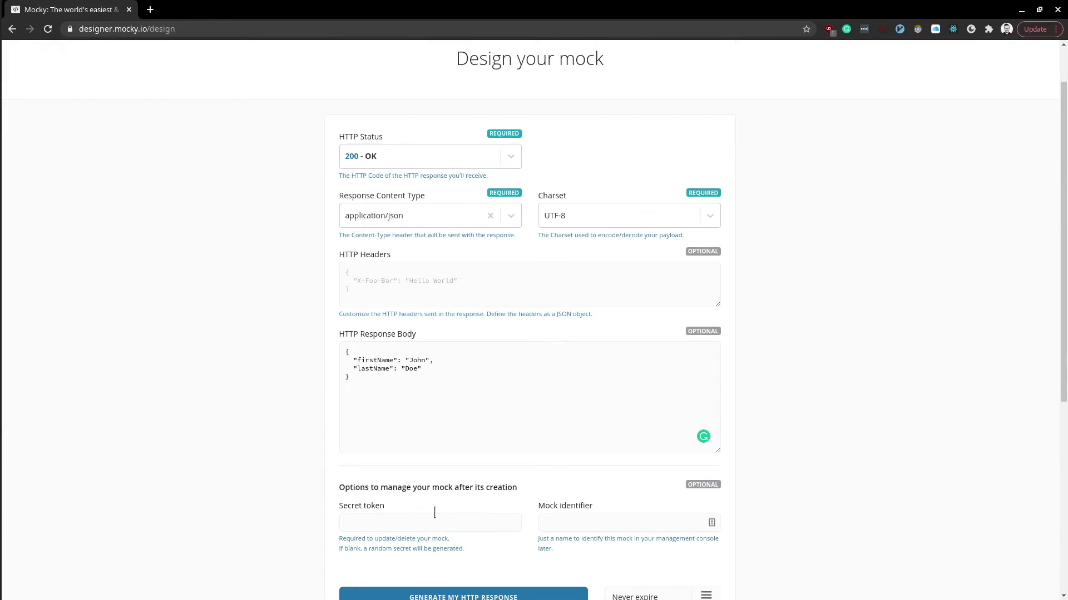
scroll(501, 507, up, 1)
scroll(504, 496, down, 2)
scroll(503, 482, up, 2)
scroll(499, 489, up, 1)
scroll(499, 490, down, 2)
scroll(491, 482, down, 2)
click(490, 483)
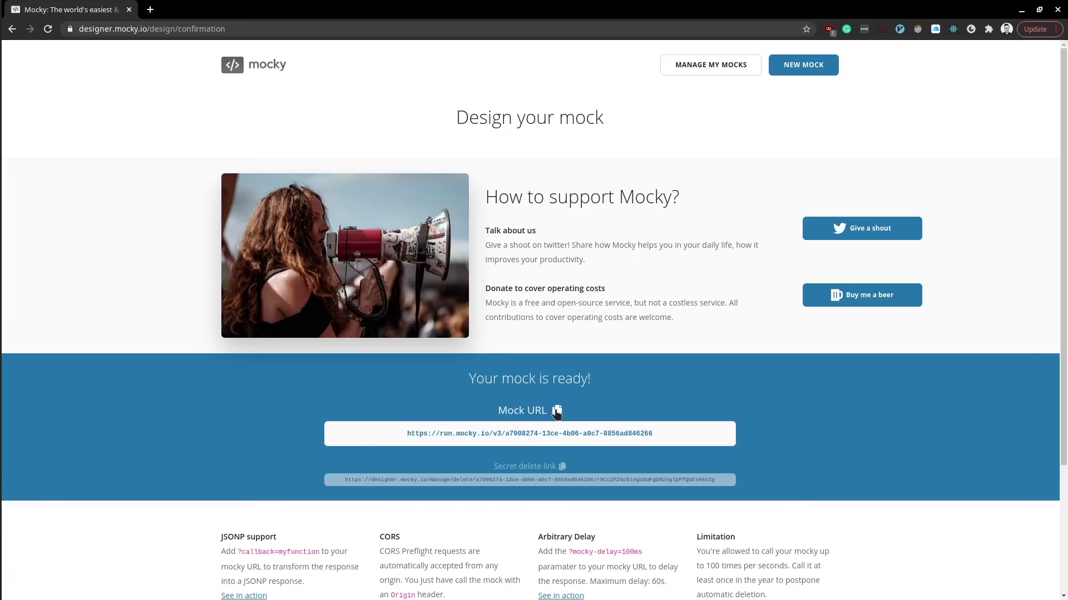
Copy the generated Mocky URL and bring Postman to the front.
click(557, 413)
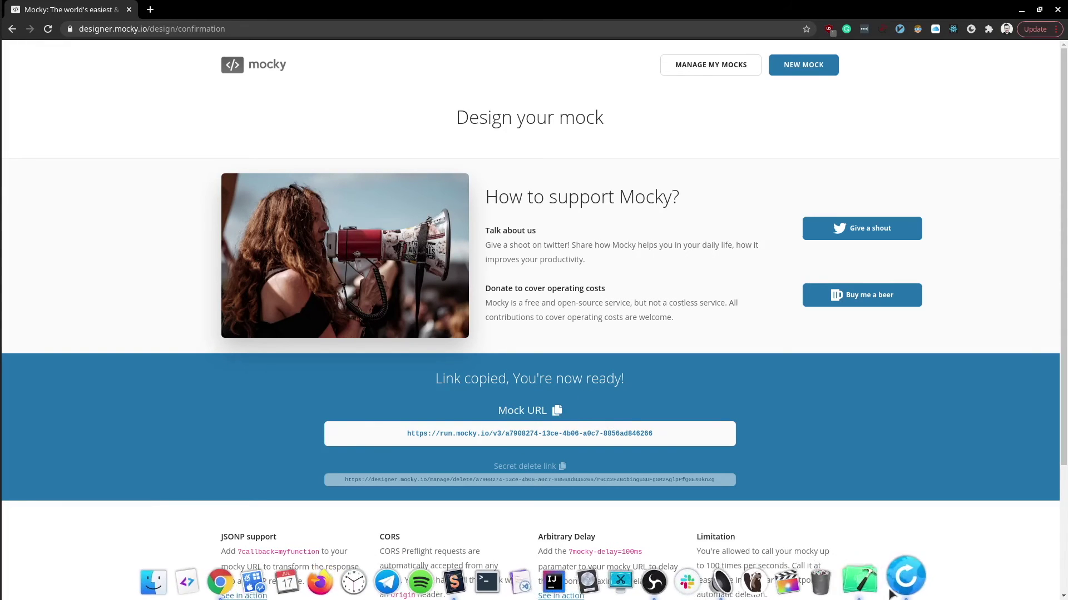
click(910, 578)
Replace Postman's request address with the pasted Mocky URL and send the GET request.
click(458, 106)
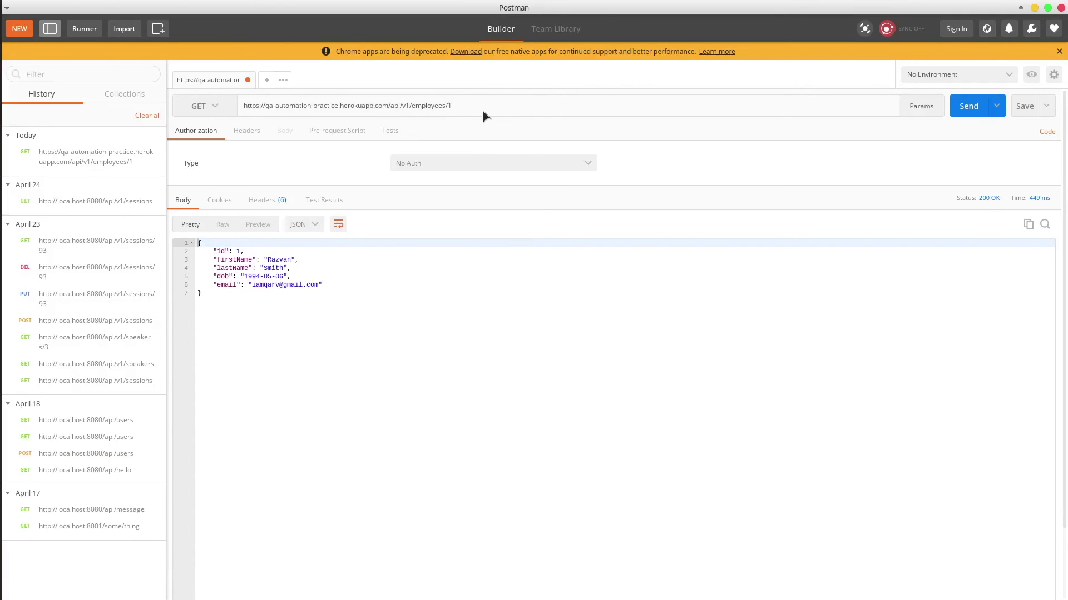
key(super+a)
key(super+v)
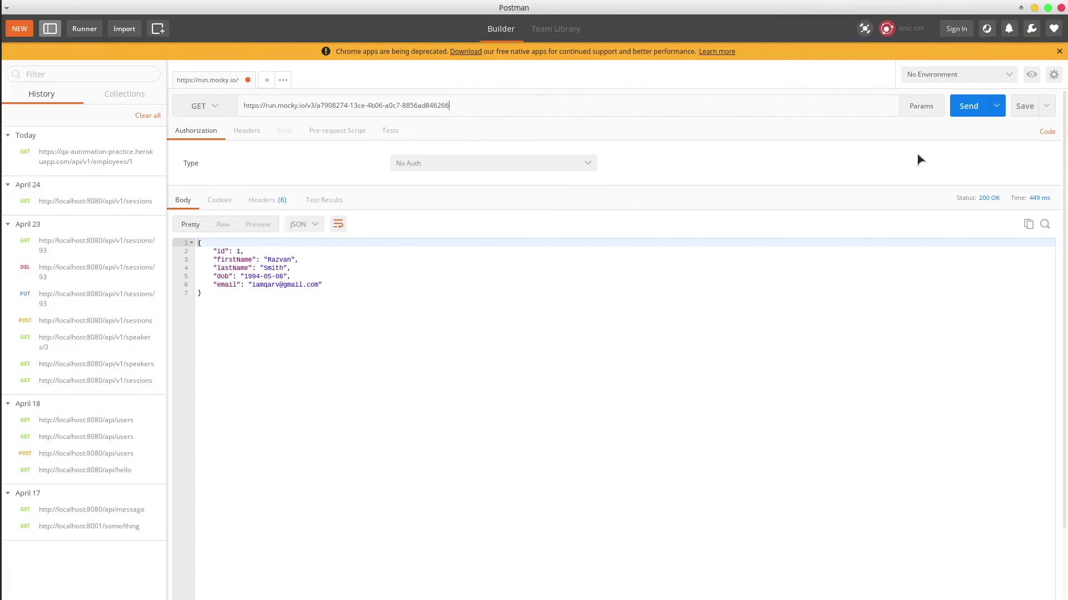
click(965, 112)
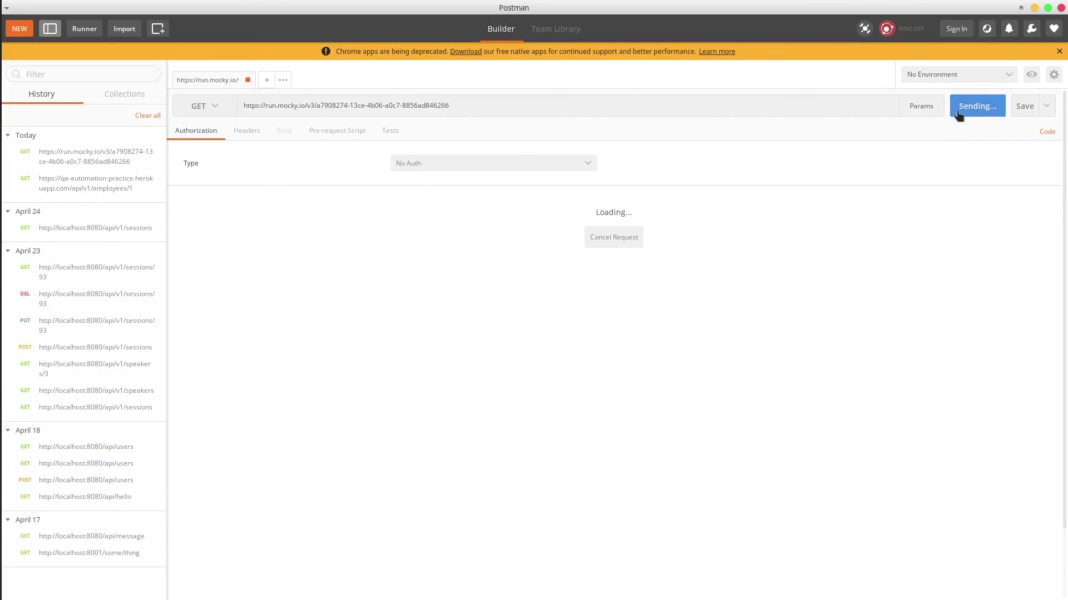